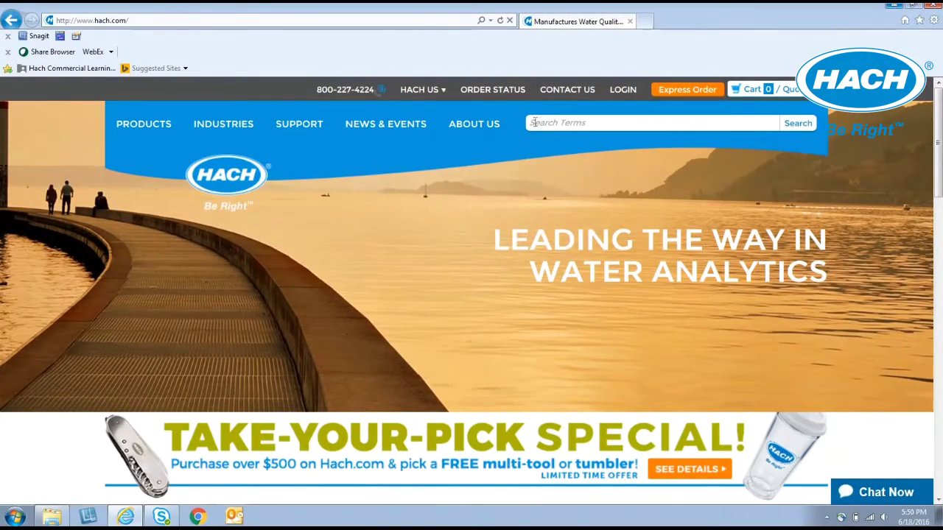
# Search Hach.com for DR1900, filter results to Downloads, and scroll to the Software/Firmware table.
pyautogui.click(534, 122)
pyautogui.write('DR1900')
pyautogui.press('Return')
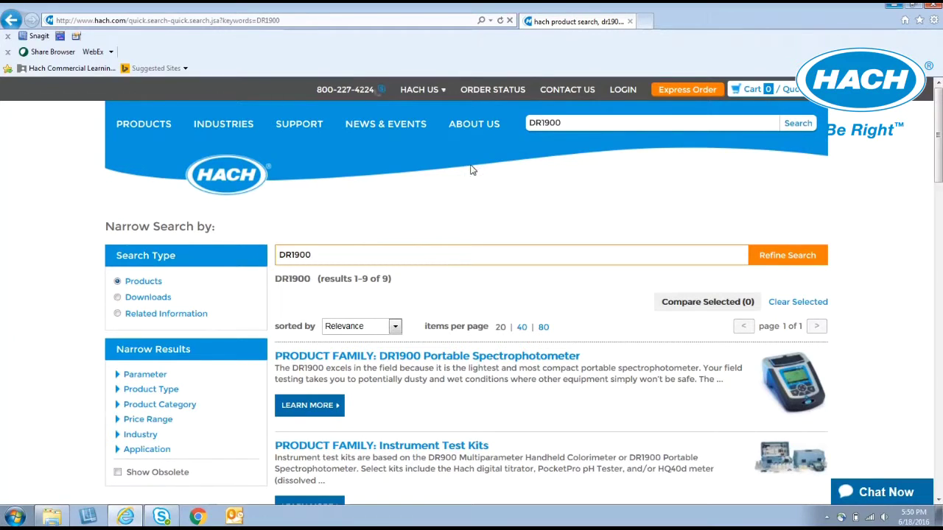
pyautogui.click(117, 297)
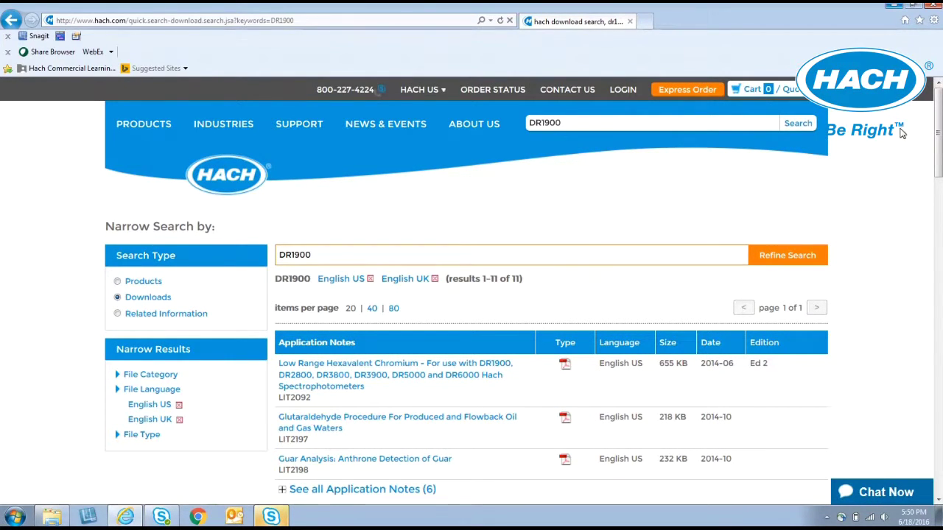
pyautogui.moveTo(939, 120)
pyautogui.mouseDown()
pyautogui.moveTo(936, 303)
pyautogui.moveTo(930, 295)
pyautogui.mouseUp()
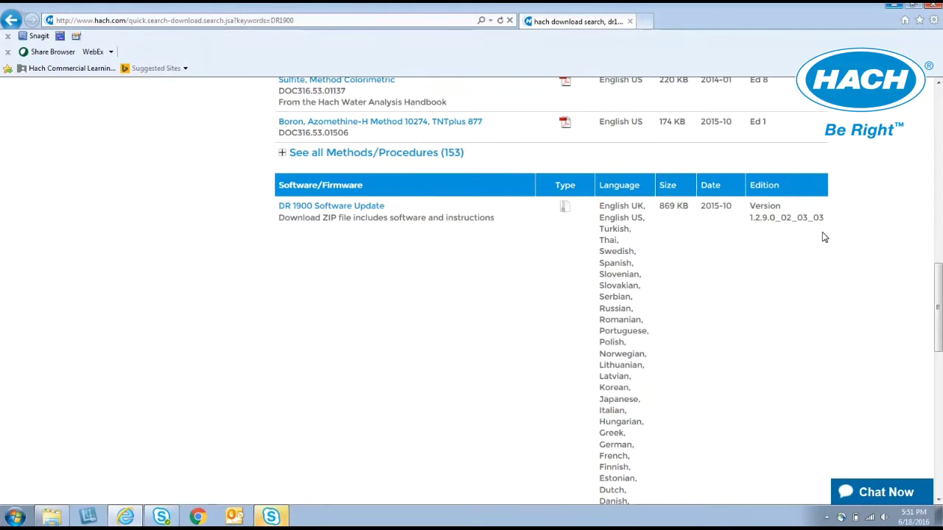
# Download the DR 1900 Software Update zip and open it in Explorer.
pyautogui.click(366, 210)
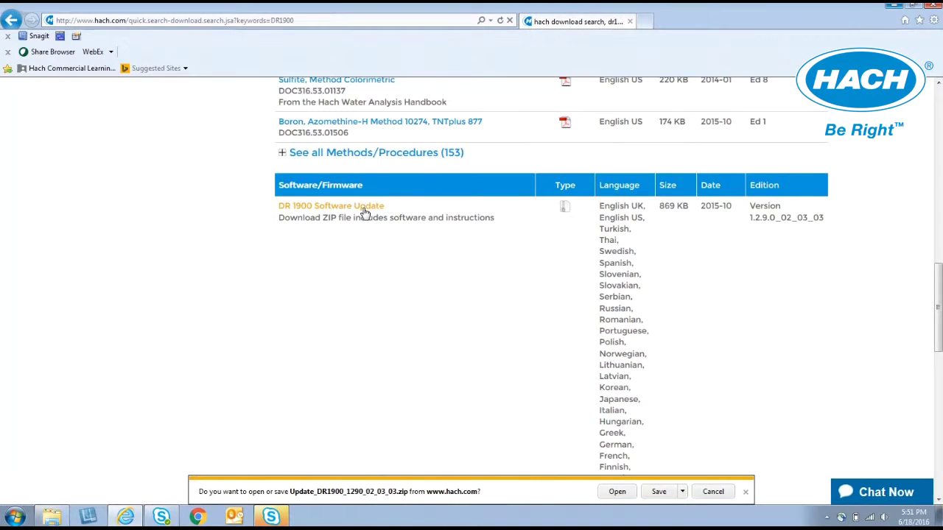
pyautogui.click(617, 492)
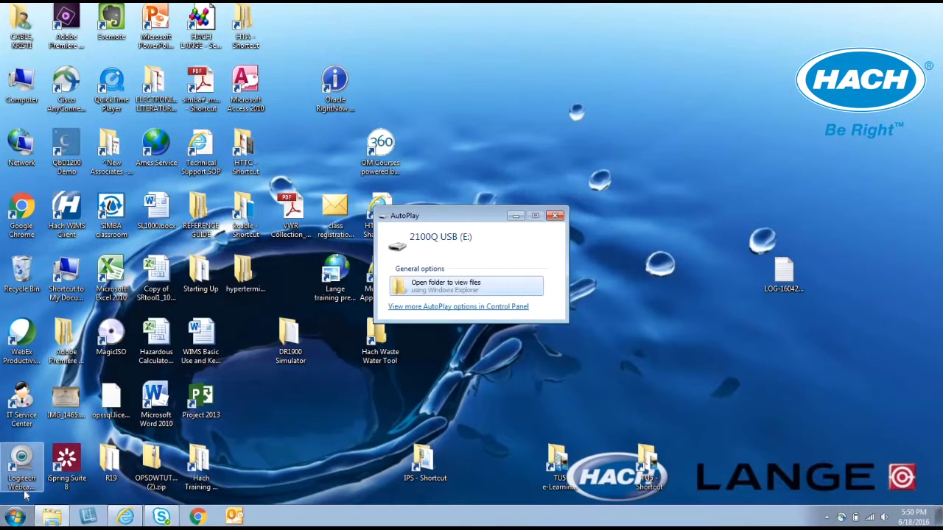
# Open the 2100Q USB drive, create and open a dr1900_update folder, and minimize Notepad.
pyautogui.click(441, 286)
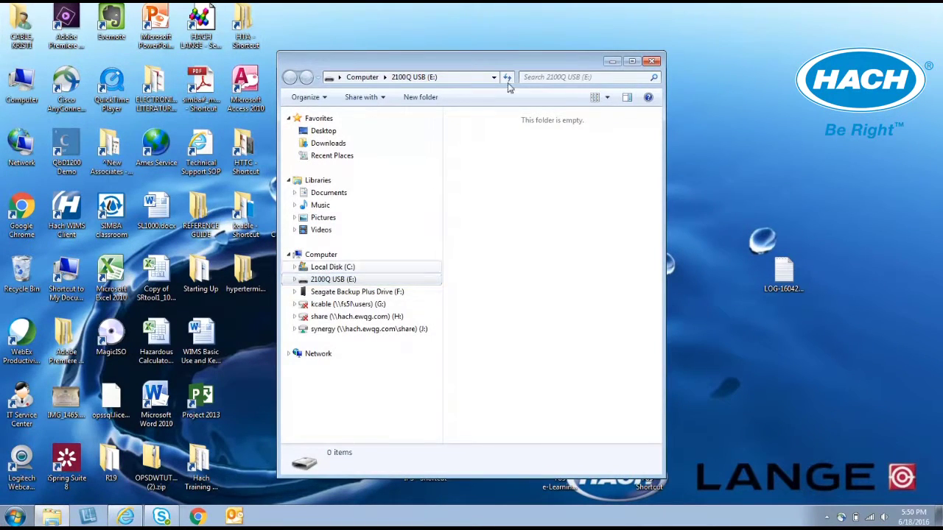
pyautogui.moveTo(508, 69)
pyautogui.mouseDown()
pyautogui.moveTo(442, 76)
pyautogui.moveTo(262, 67)
pyautogui.moveTo(258, 53)
pyautogui.mouseUp()
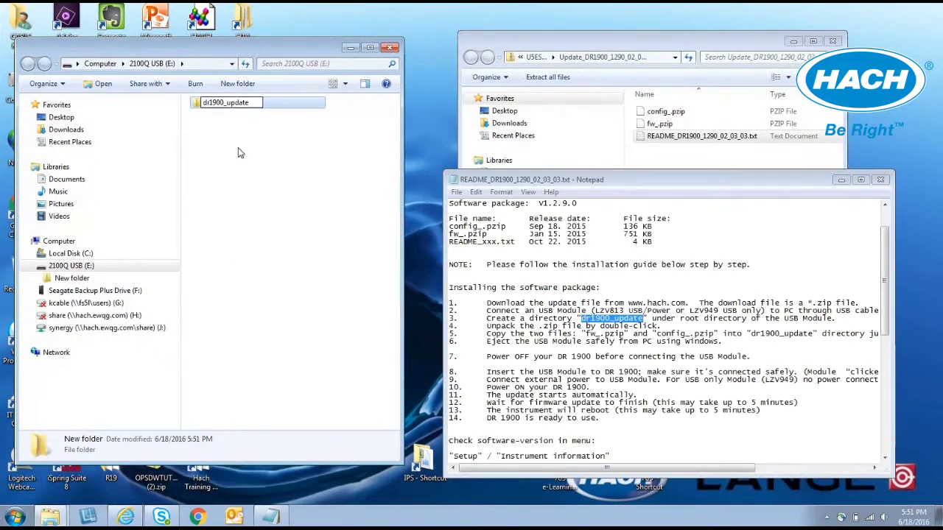
pyautogui.click(238, 153)
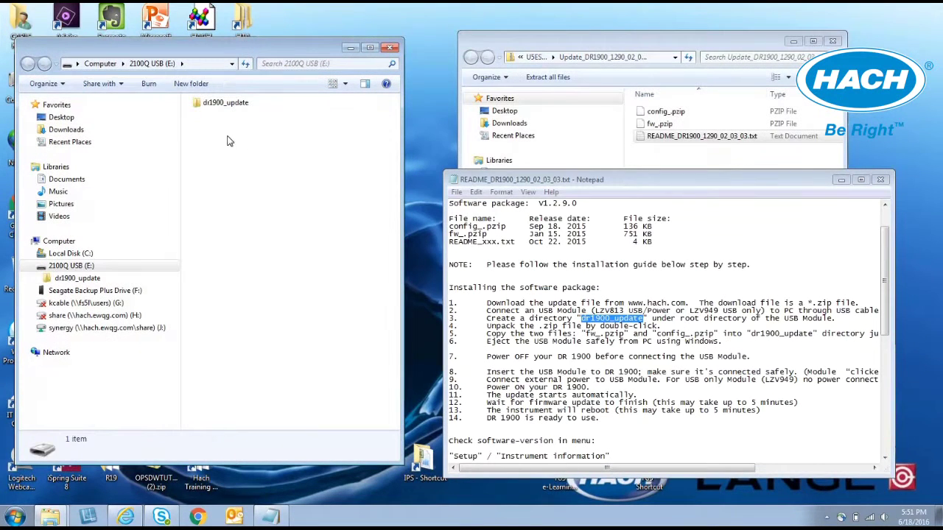
pyautogui.doubleClick(199, 106)
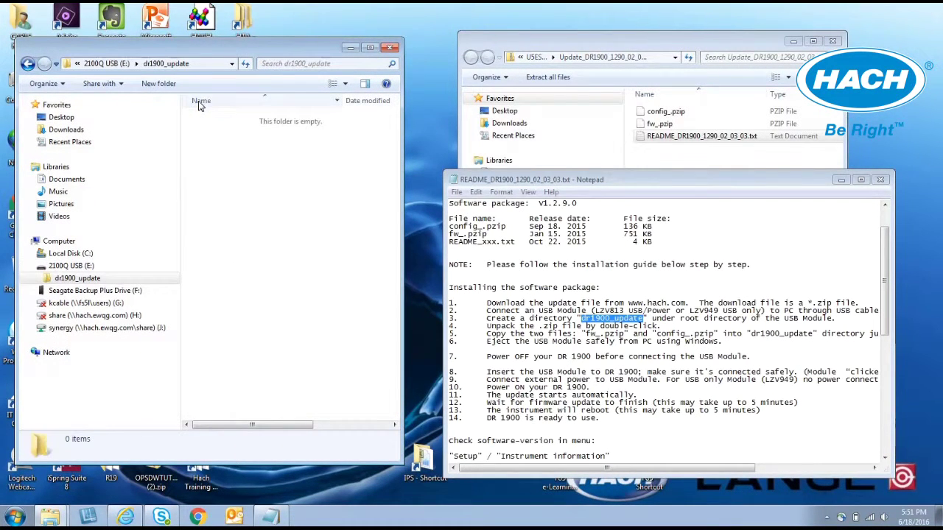
pyautogui.click(837, 181)
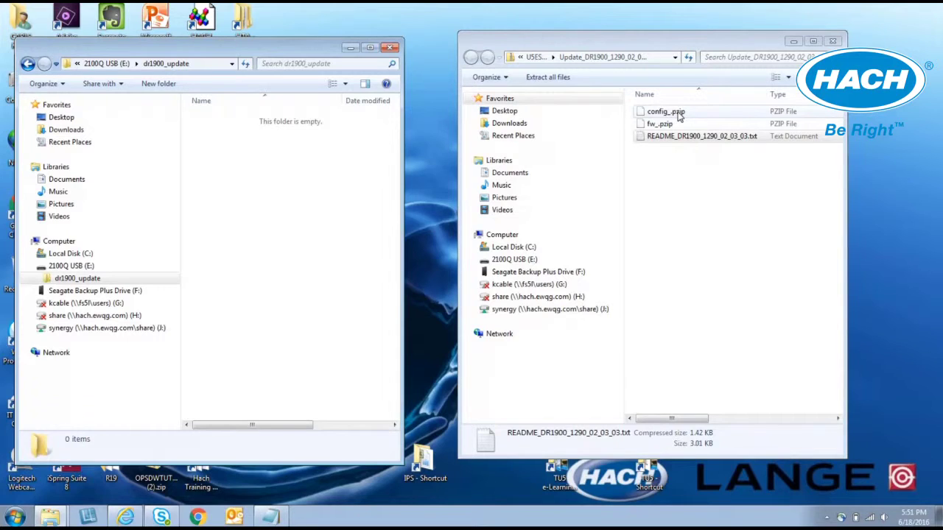
# Drag config_.pzip and fw_.pzip into dr1900_update, accepting each Windows Security warning.
pyautogui.moveTo(677, 112)
pyautogui.mouseDown()
pyautogui.moveTo(237, 170)
pyautogui.moveTo(229, 190)
pyautogui.mouseUp()
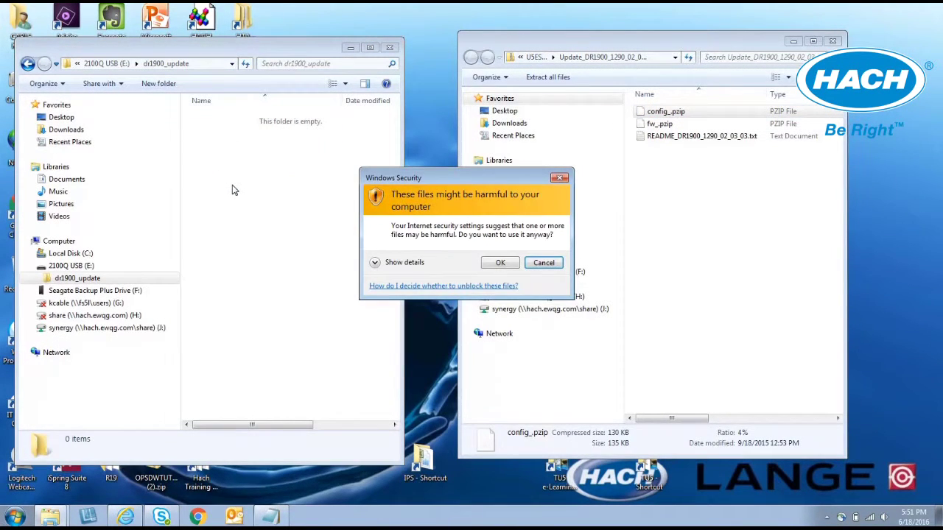
pyautogui.click(498, 270)
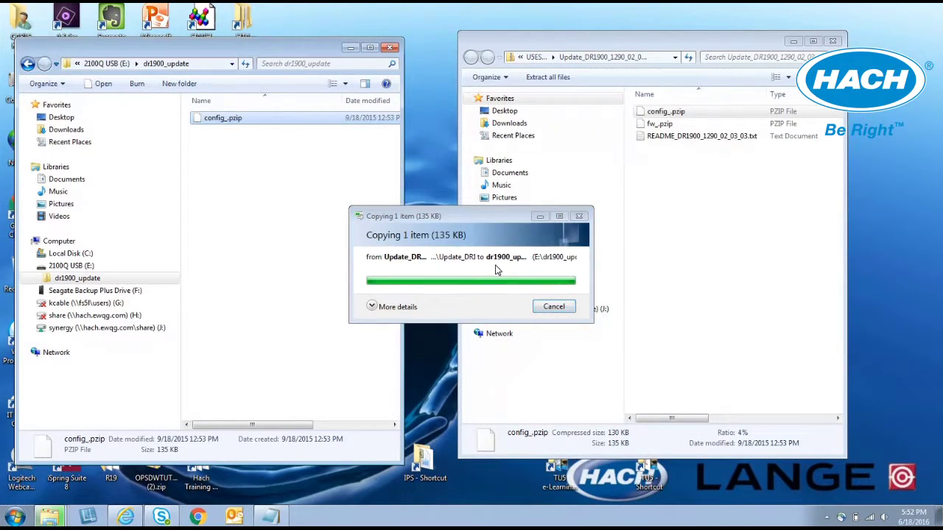
pyautogui.click(665, 125)
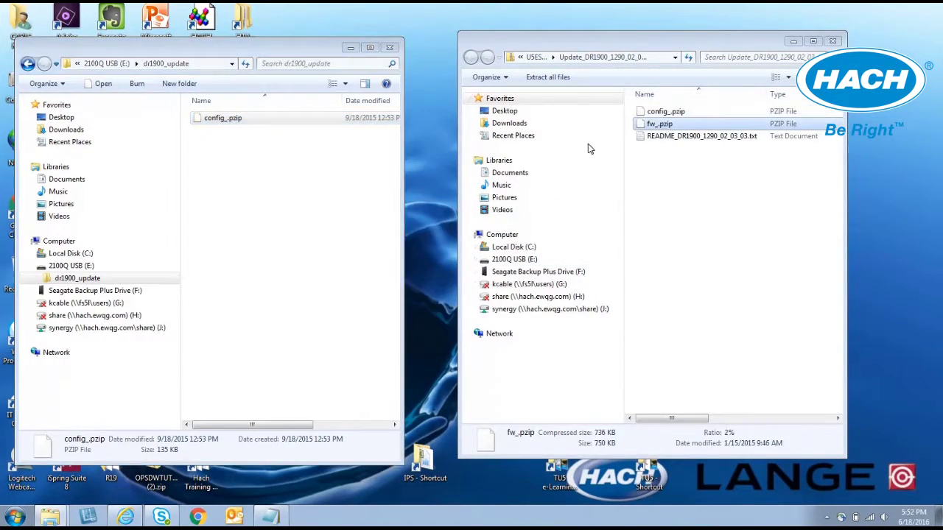
pyautogui.moveTo(548, 151)
pyautogui.mouseDown()
pyautogui.moveTo(320, 177)
pyautogui.moveTo(277, 201)
pyautogui.mouseUp()
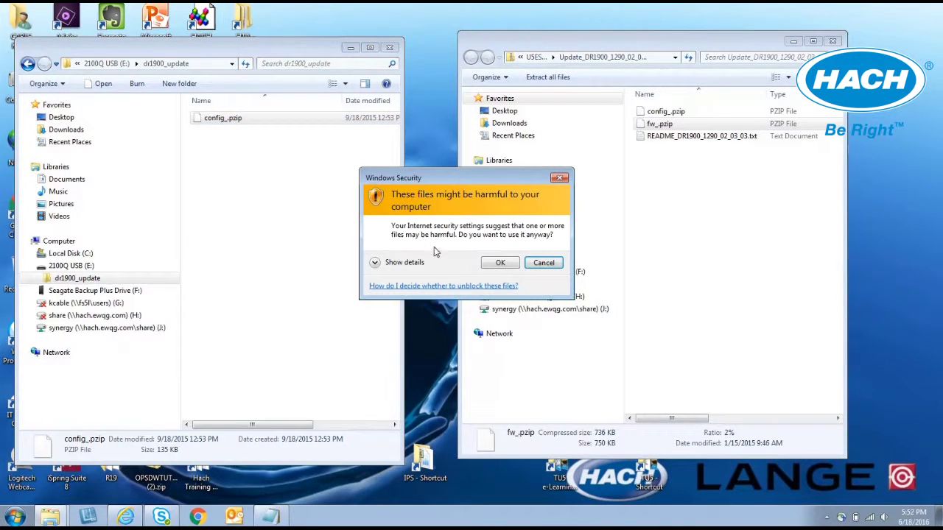
pyautogui.click(495, 264)
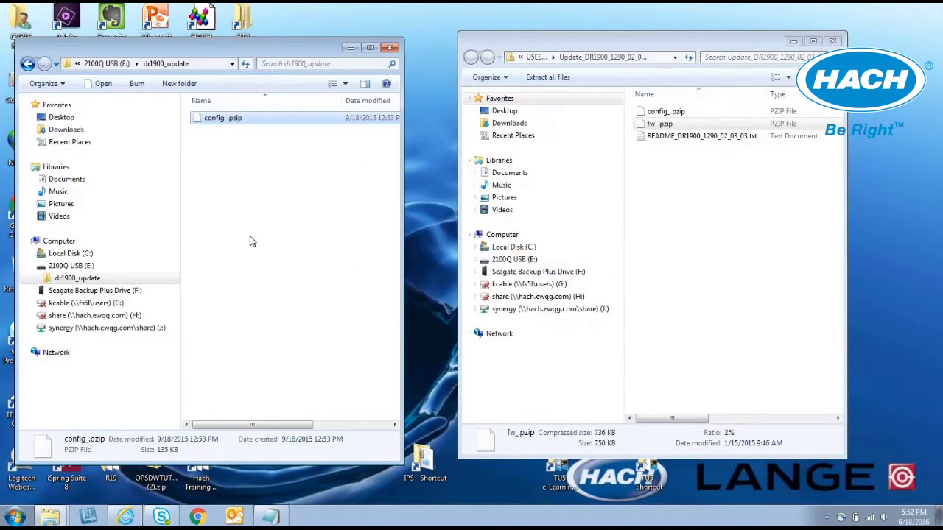